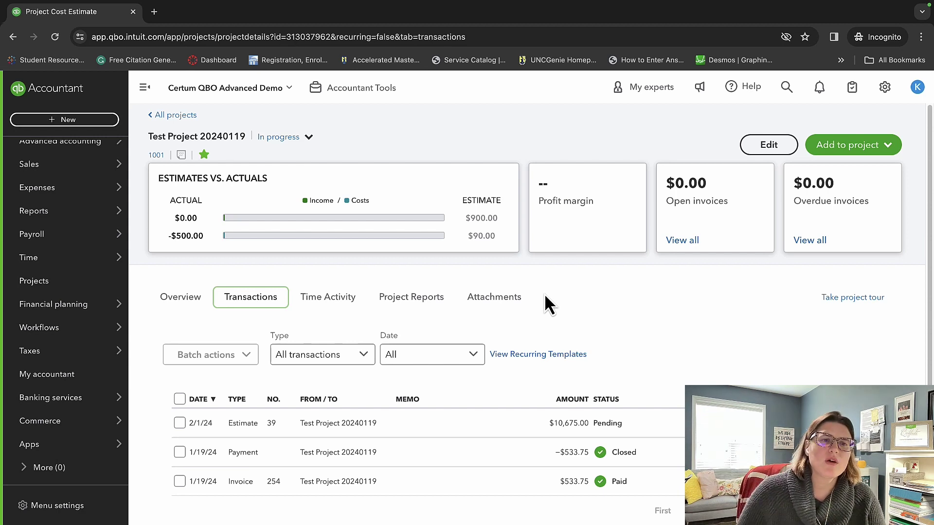
scroll(93, 304, up, 2)
scroll(93, 304, up, 2)
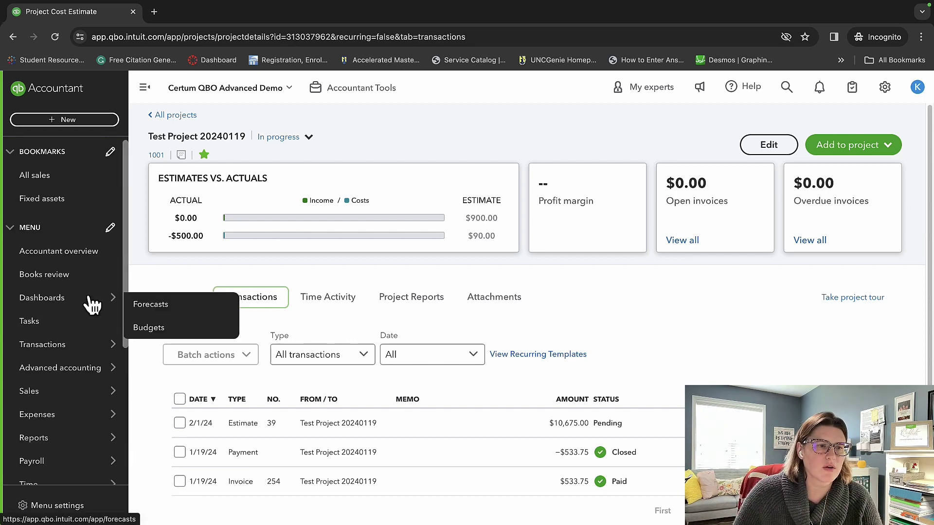
Step: Go from the project to the company's home dashboard and open Account and settings
click(76, 265)
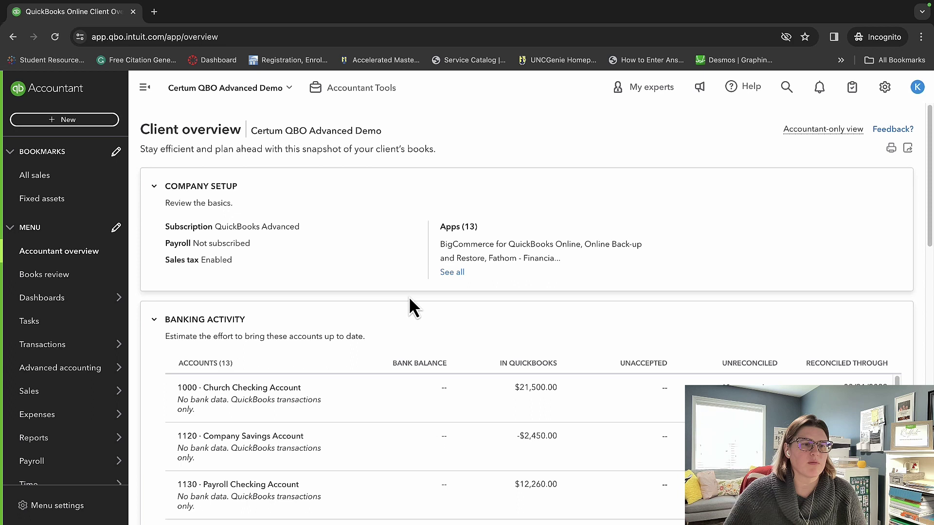
scroll(57, 372, down, 2)
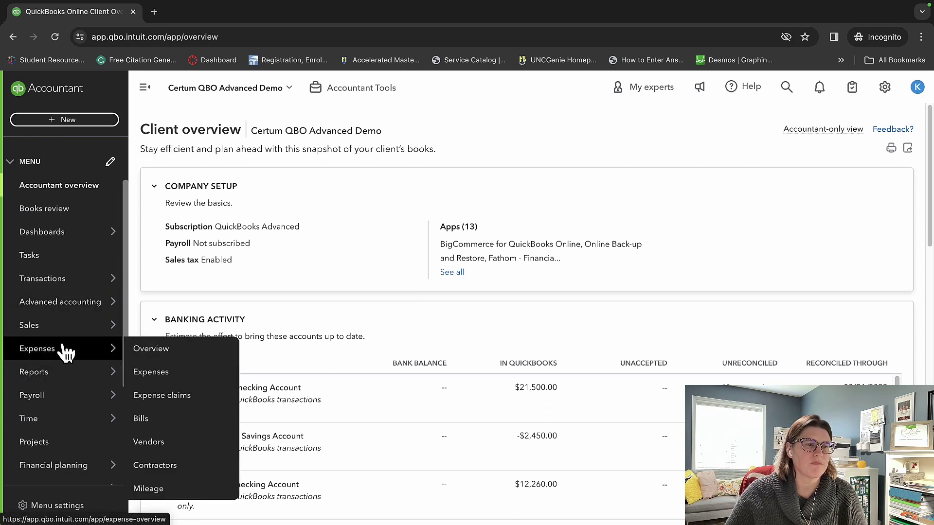
scroll(86, 285, up, 2)
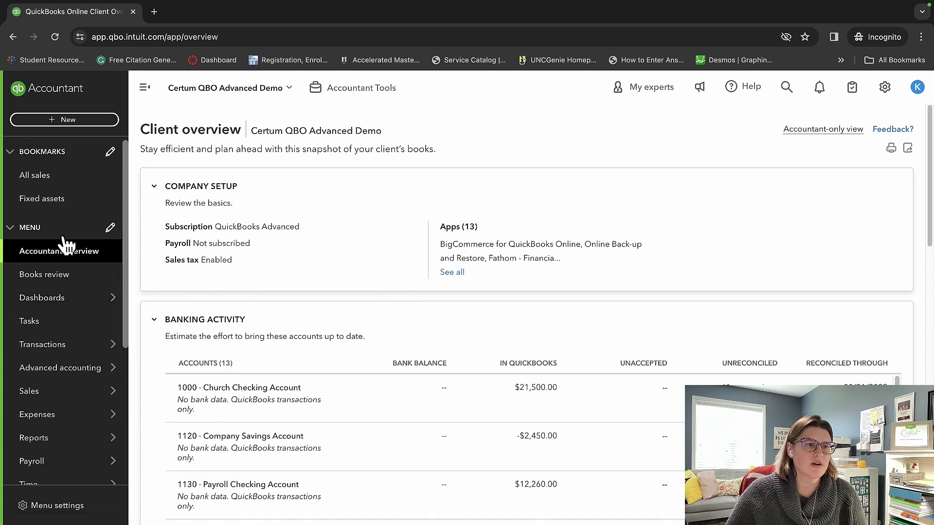
click(58, 297)
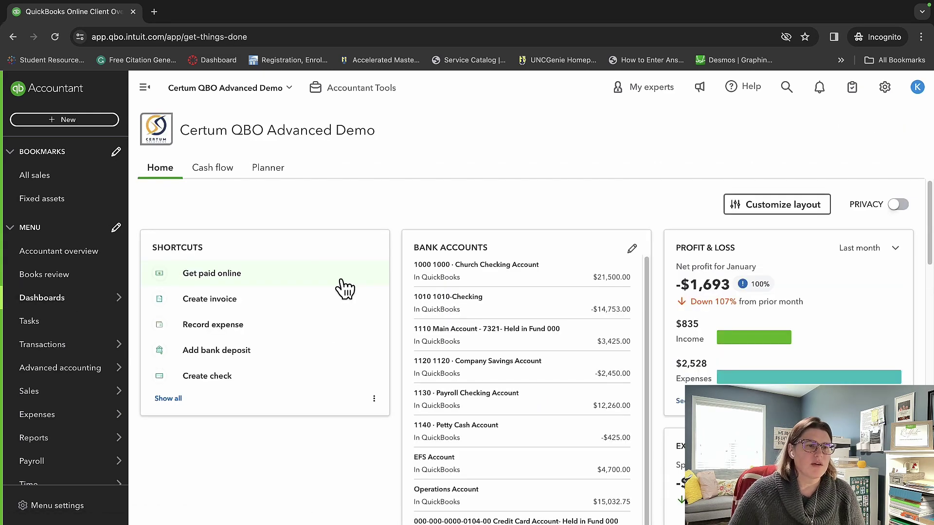
scroll(79, 285, down, 2)
scroll(86, 311, down, 4)
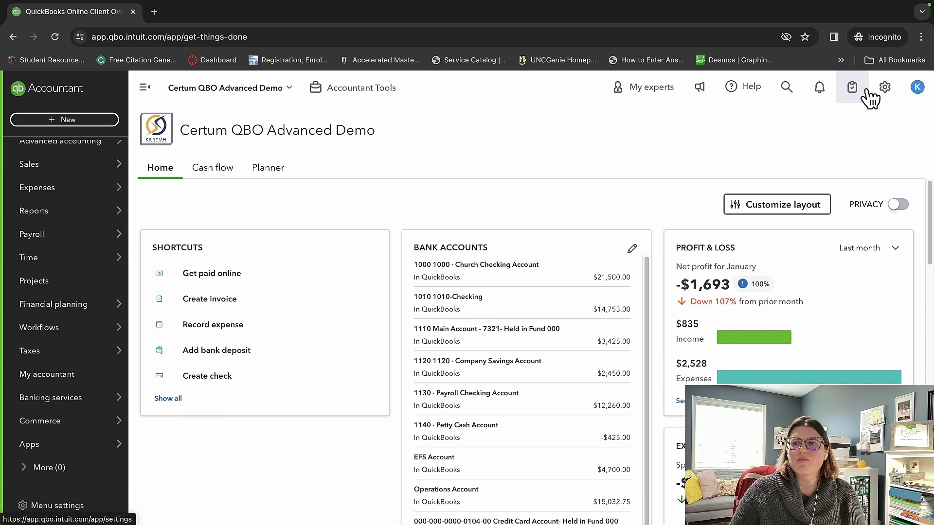
click(885, 87)
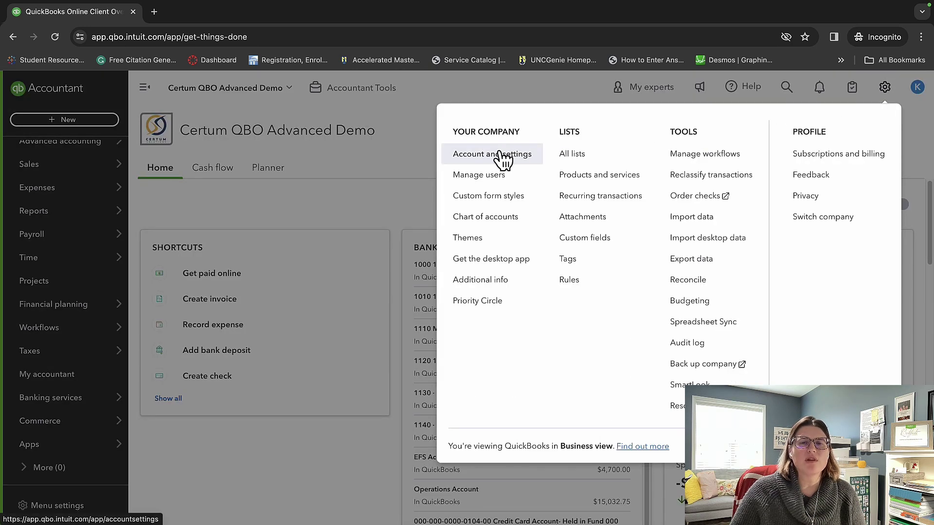
Step: Review the Advanced, Sales, Company and Expenses settings, confirm Projects is on, then close them
click(504, 160)
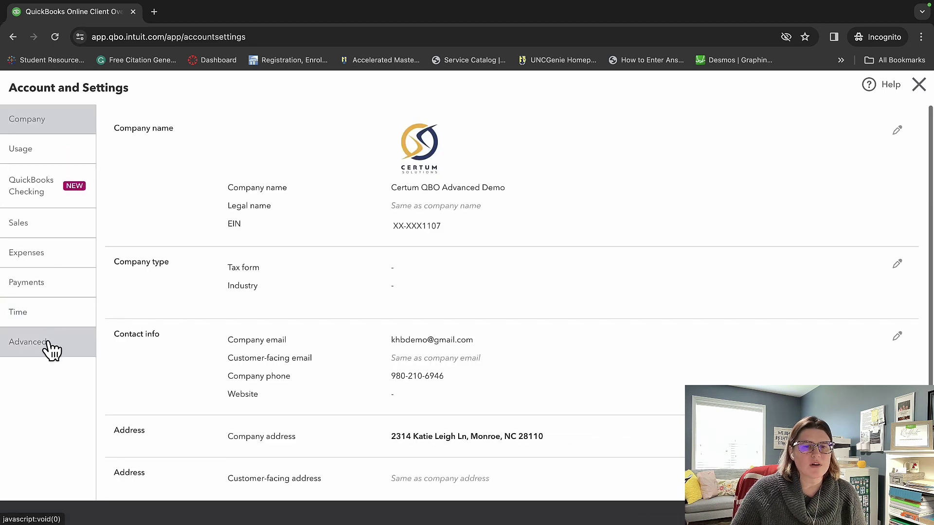
click(52, 351)
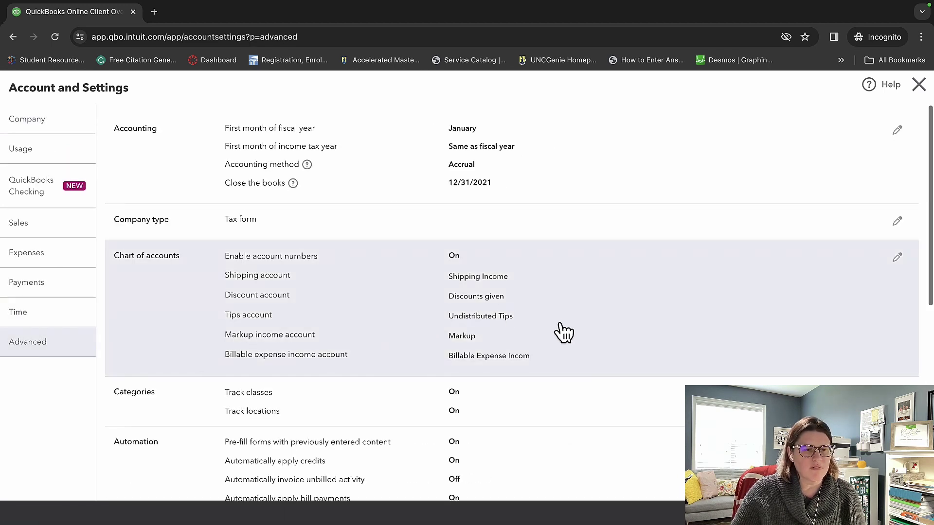
scroll(564, 332, down, 3)
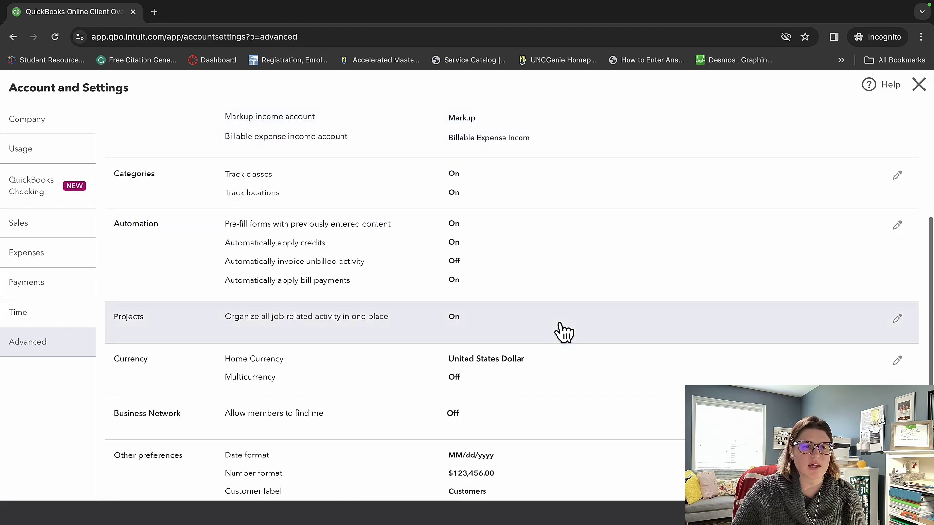
scroll(563, 331, down, 1)
scroll(560, 330, down, 1)
scroll(560, 330, down, 1)
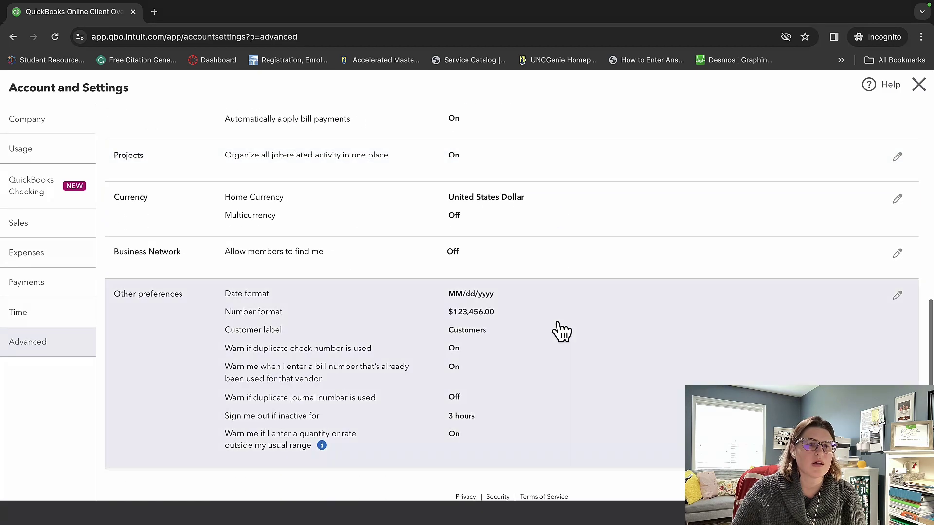
scroll(92, 263, up, 5)
click(41, 228)
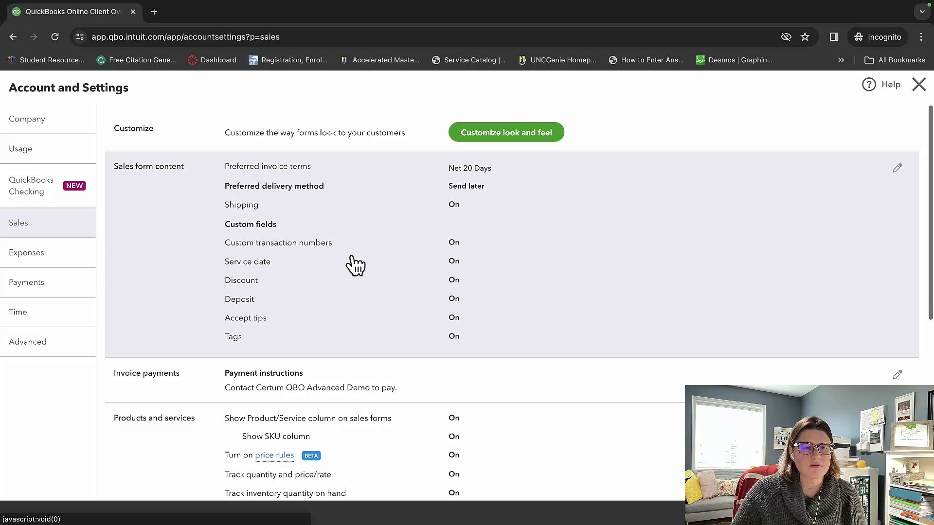
scroll(366, 263, down, 3)
scroll(384, 261, down, 2)
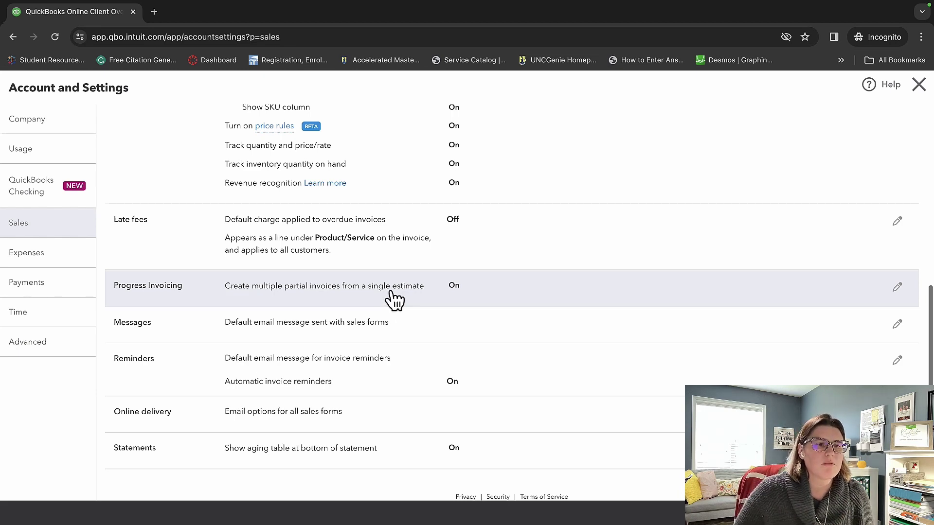
scroll(392, 302, up, 3)
scroll(392, 301, up, 2)
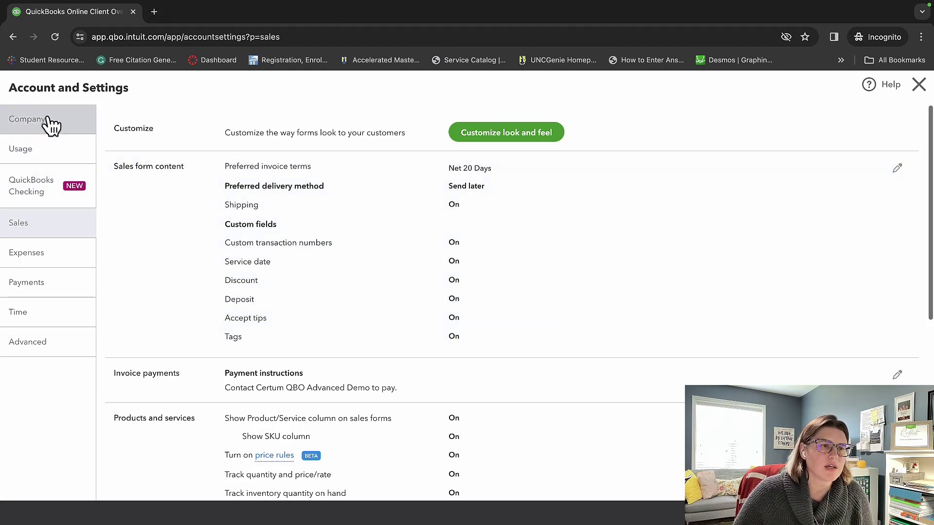
click(52, 126)
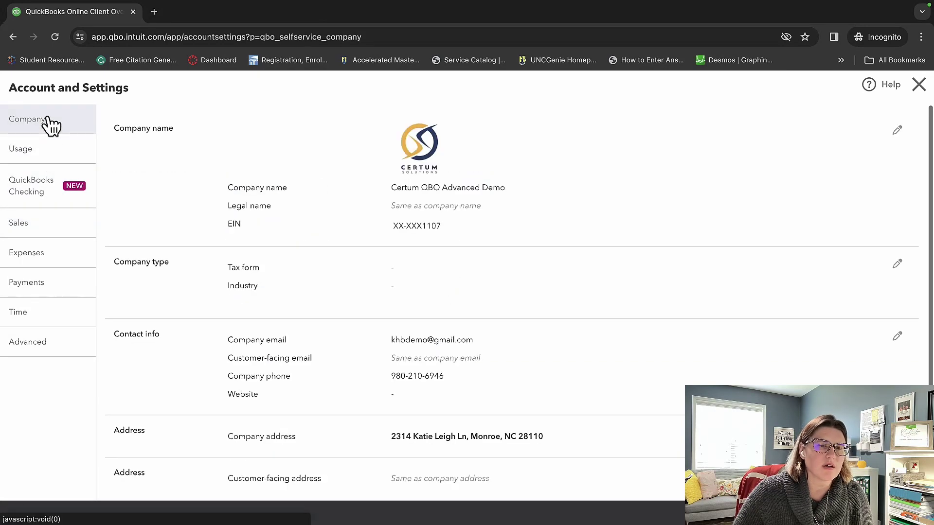
click(47, 257)
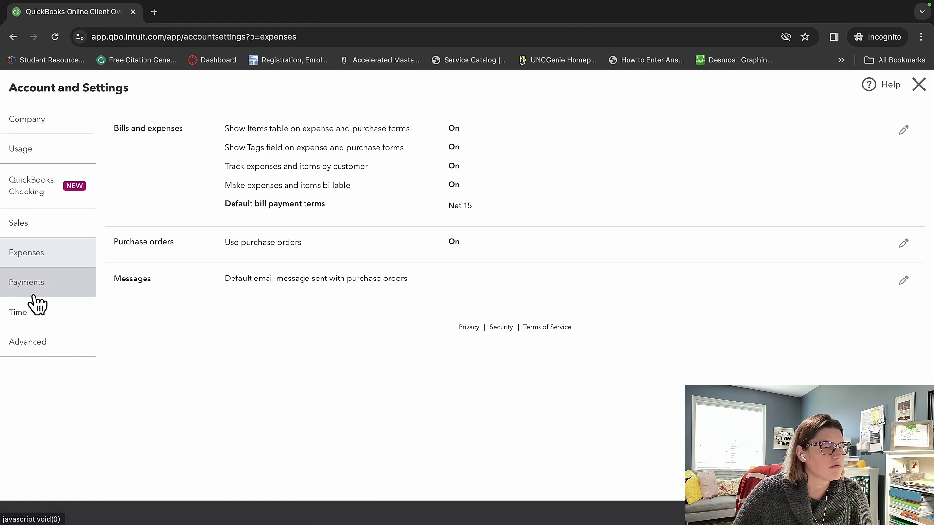
click(38, 353)
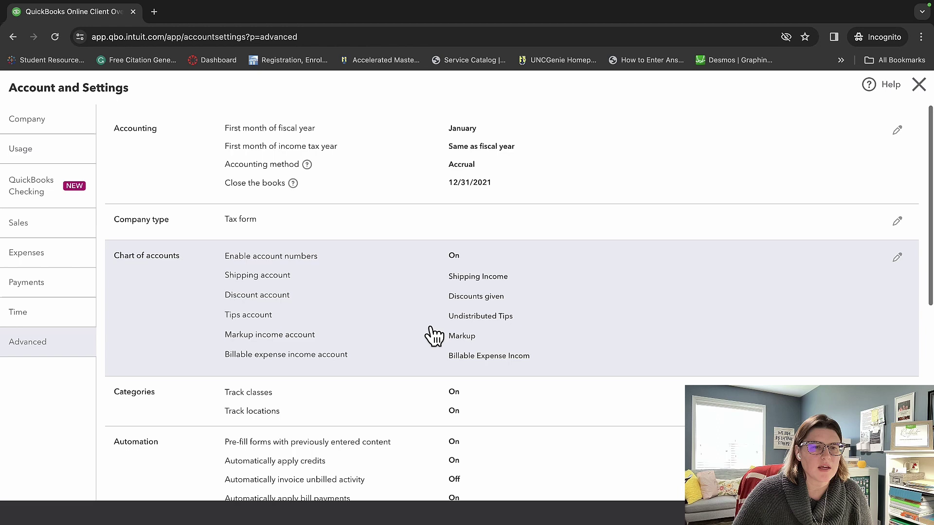
scroll(435, 335, down, 2)
scroll(435, 335, down, 1)
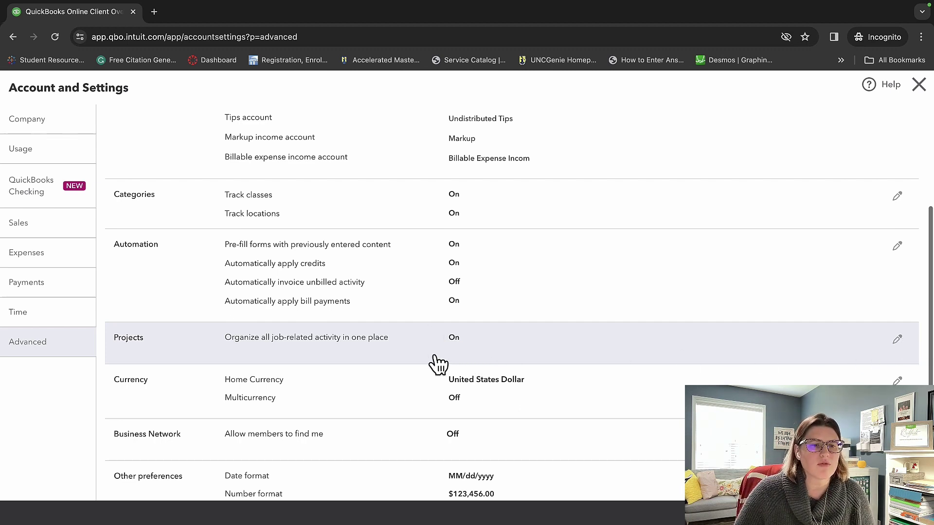
click(920, 86)
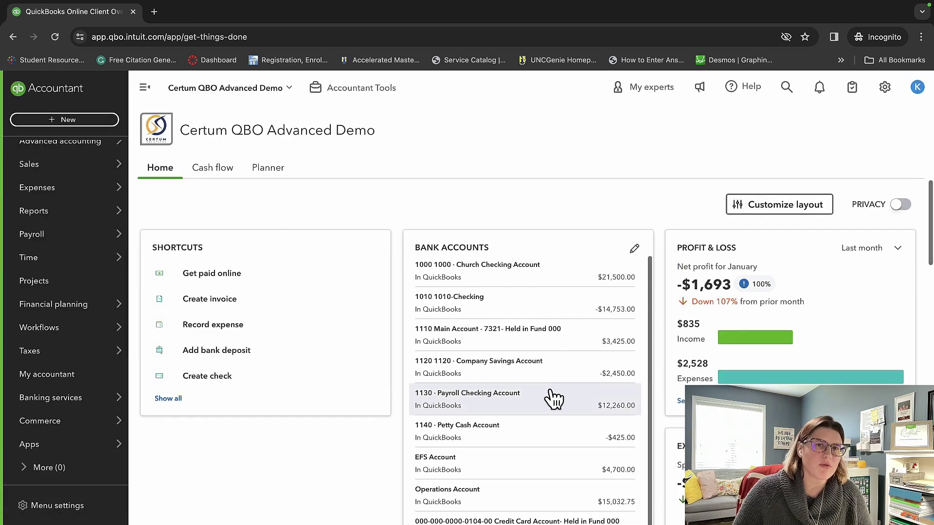
Step: Open Test Project 20240119 from the Projects list and show its transactions
click(74, 289)
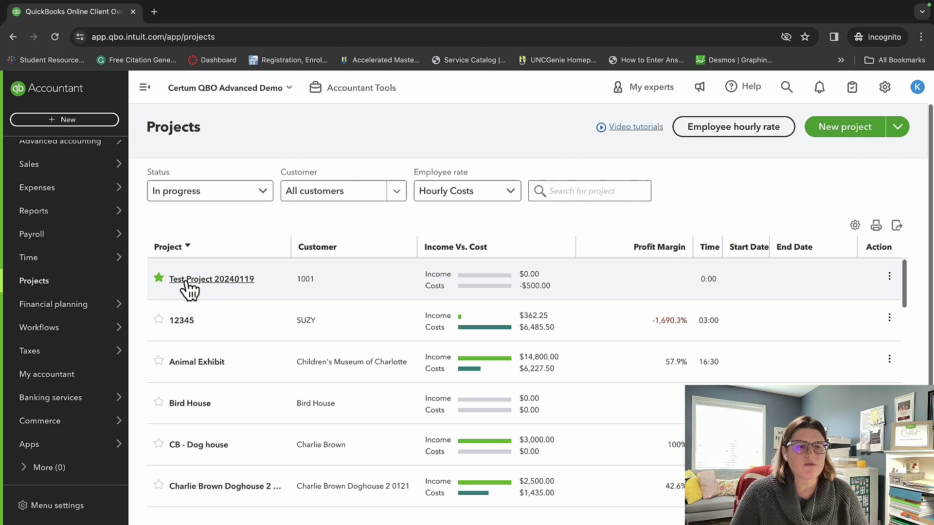
click(159, 280)
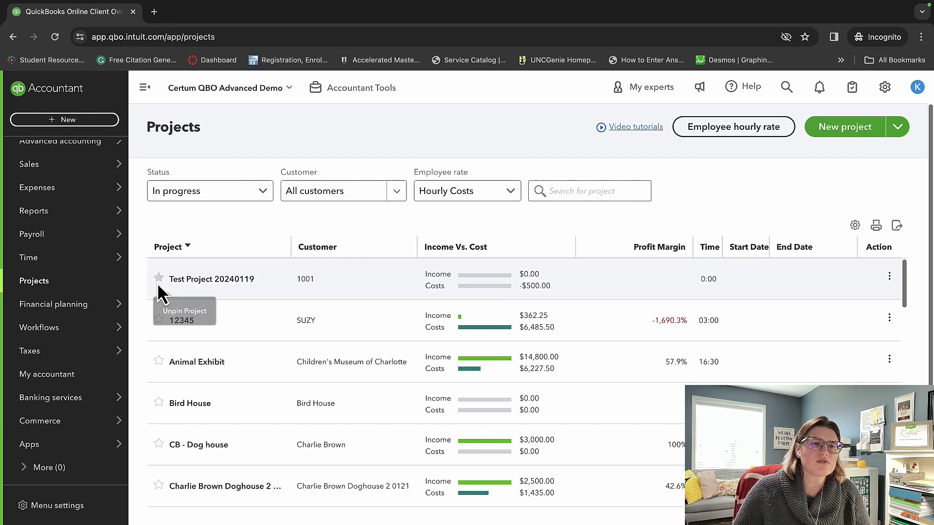
click(206, 280)
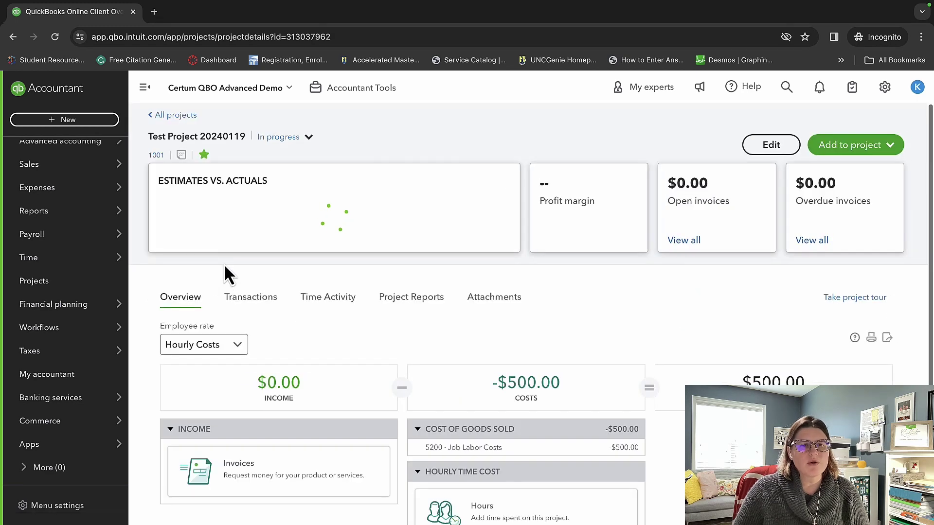
scroll(306, 308, down, 1)
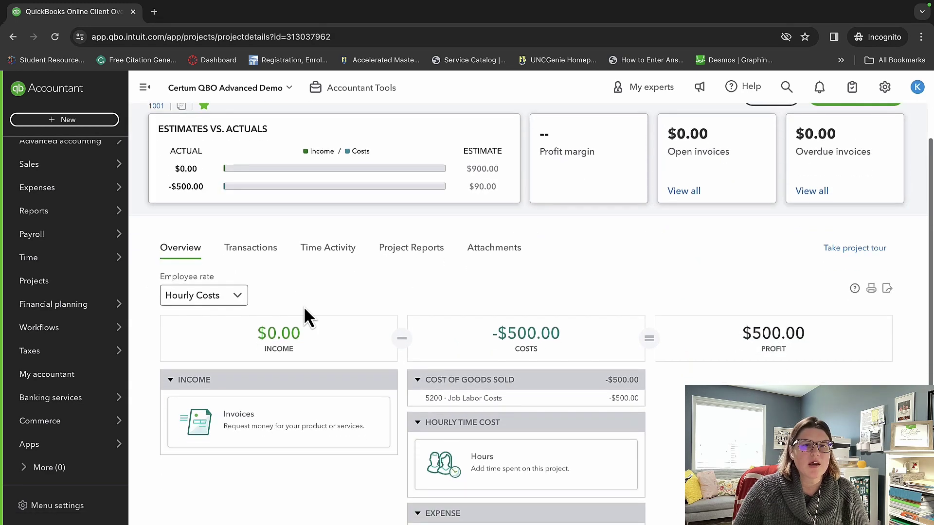
scroll(298, 287, up, 1)
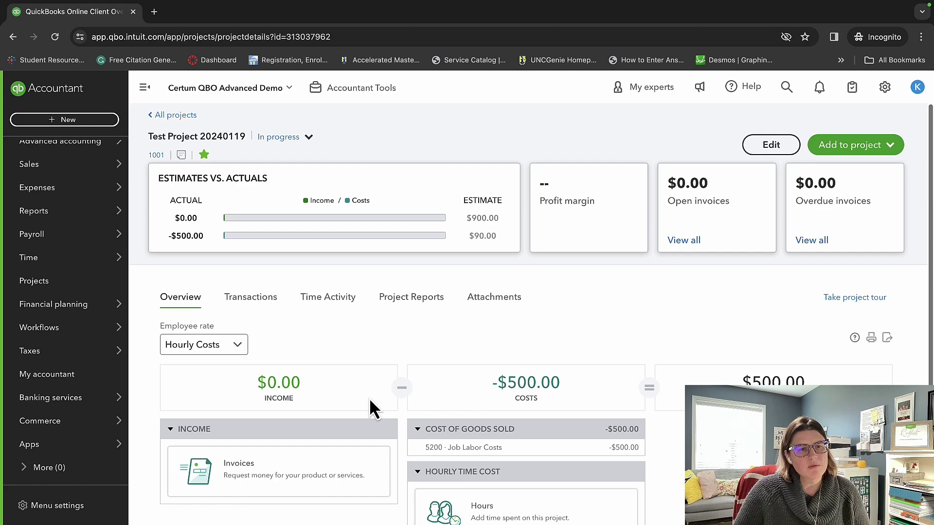
click(260, 306)
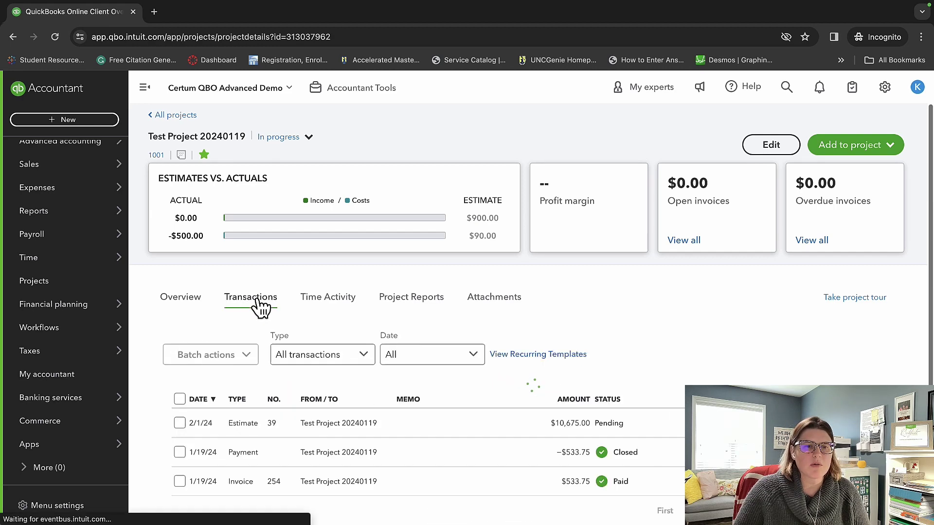
scroll(533, 406, down, 2)
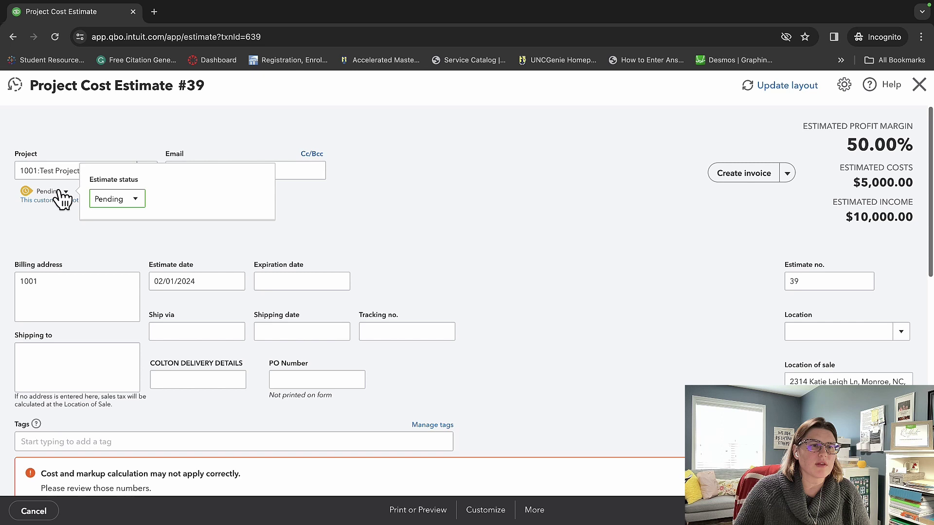
Step: Change Estimate 39 from Pending to Accepted, save it, and return to the project overview
click(117, 199)
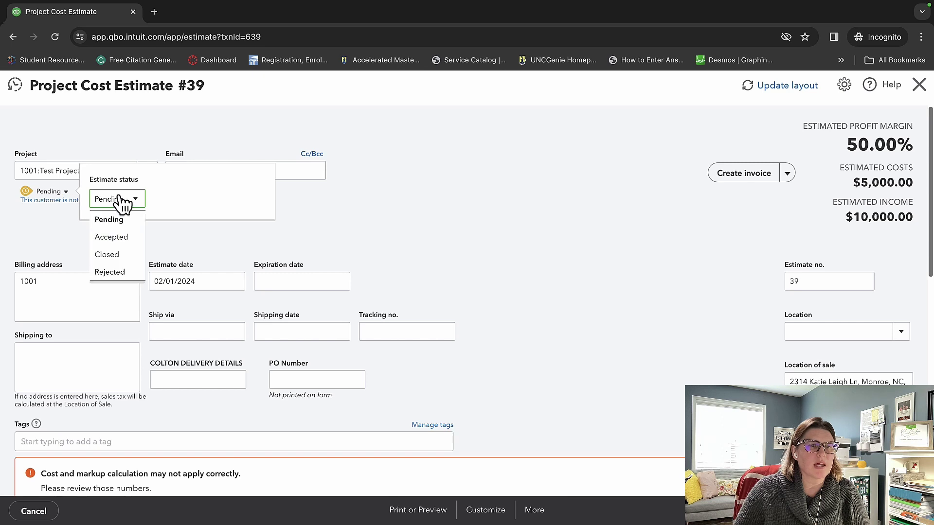
click(125, 239)
click(521, 229)
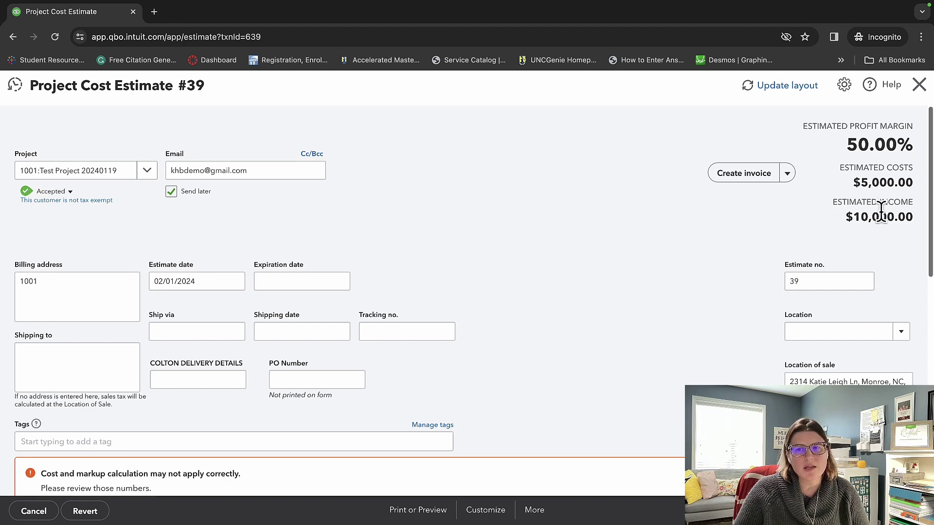
scroll(534, 236, down, 1)
scroll(534, 236, down, 4)
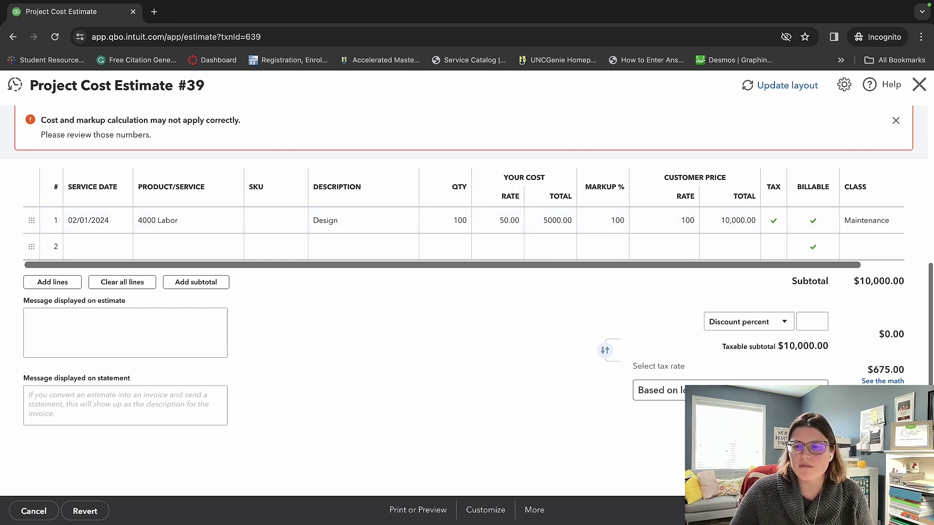
key(ctrl+alt+d)
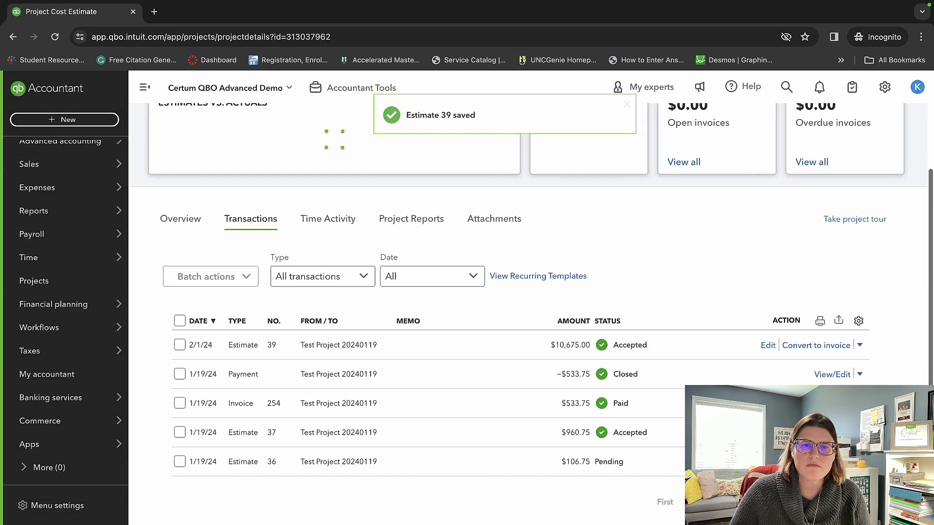
scroll(542, 421, up, 1)
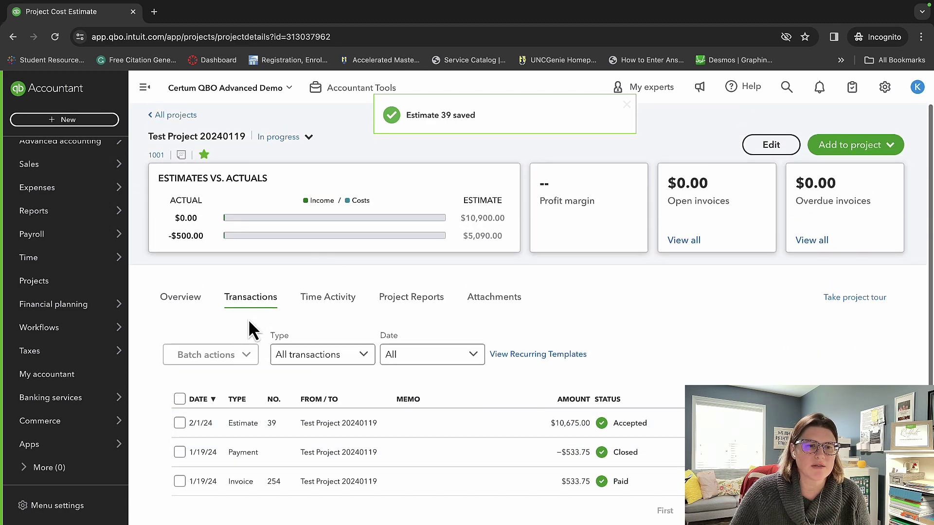
click(187, 306)
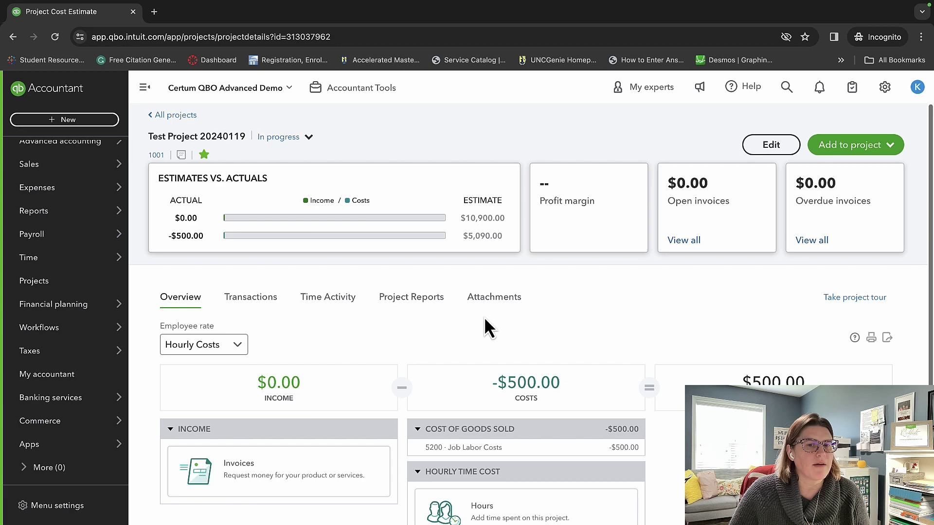
Step: Open Test Project 20240119's Estimates vs. Actuals report, showing $10,900 estimated income
click(411, 303)
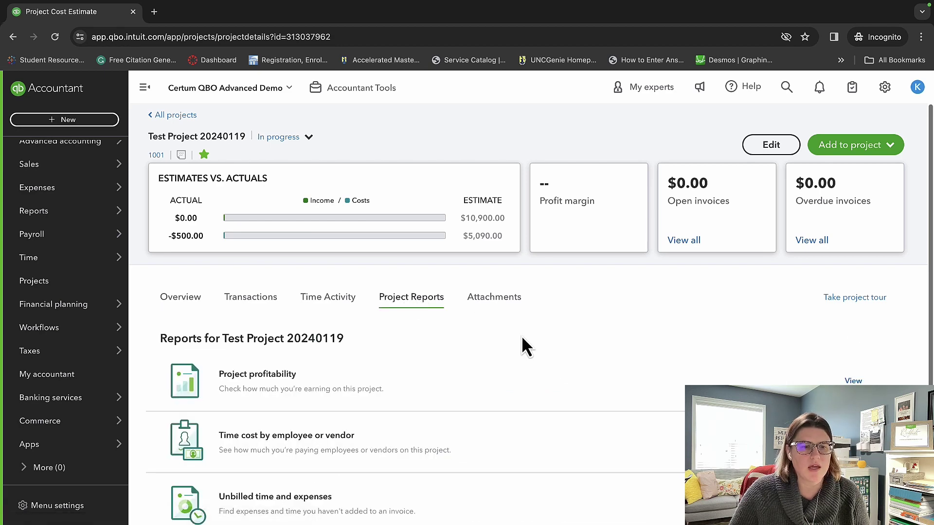
scroll(522, 343, down, 1)
click(294, 474)
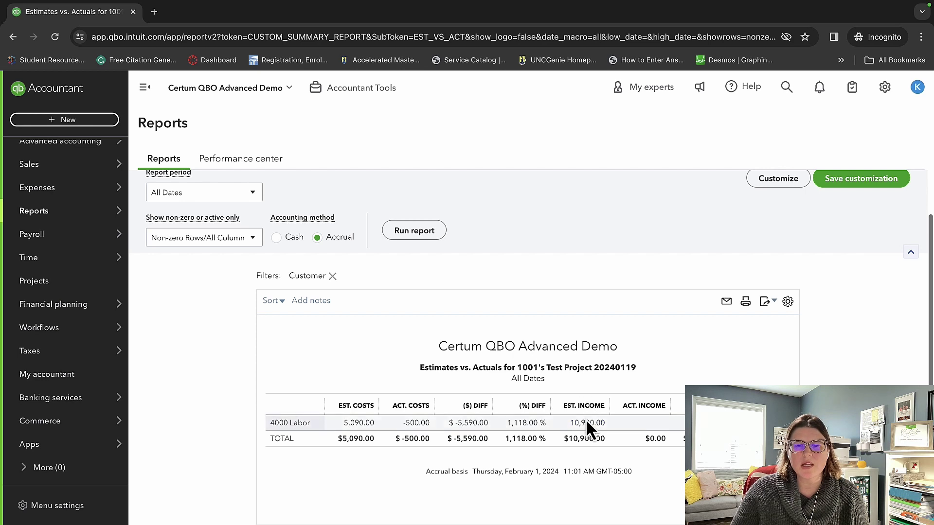
Step: Drill into the $10,900 estimated income, find no data, and return to project details
click(587, 426)
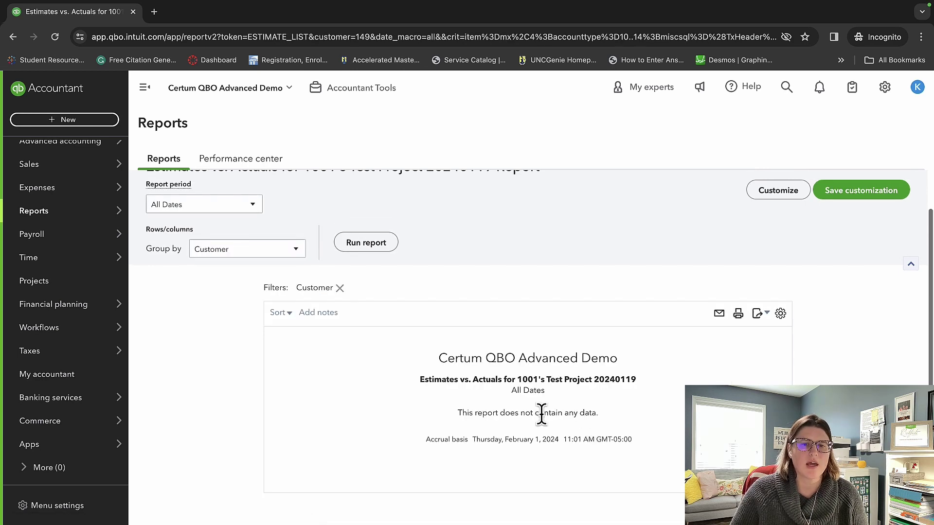
scroll(241, 350, up, 2)
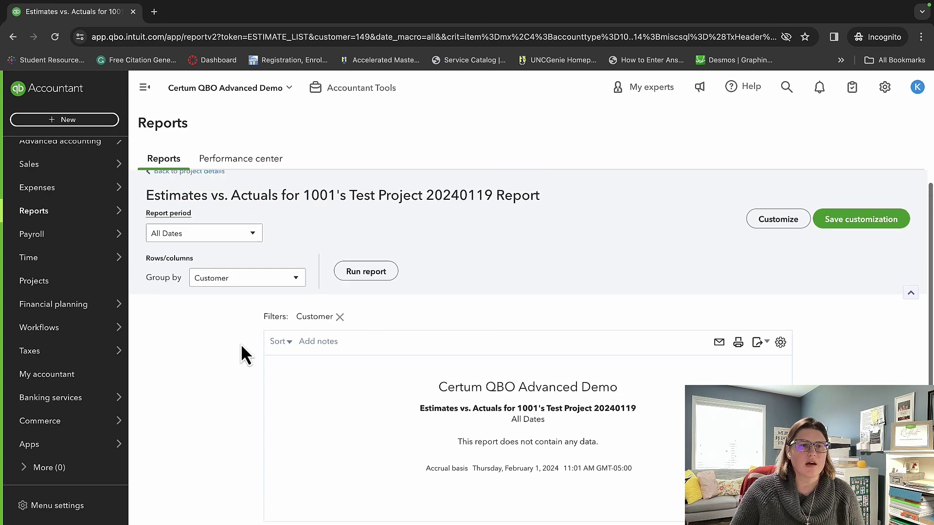
click(201, 184)
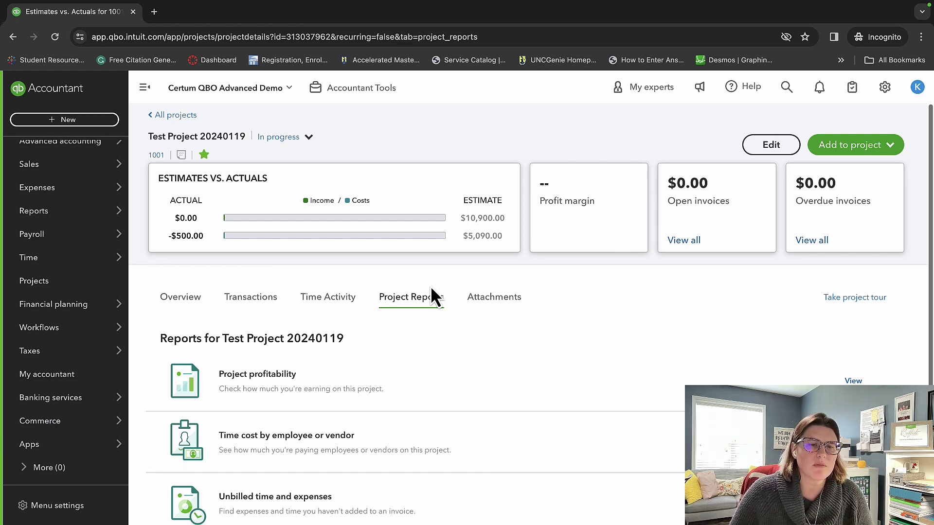
Step: Switch from the project's Overview to its Transactions list
click(186, 302)
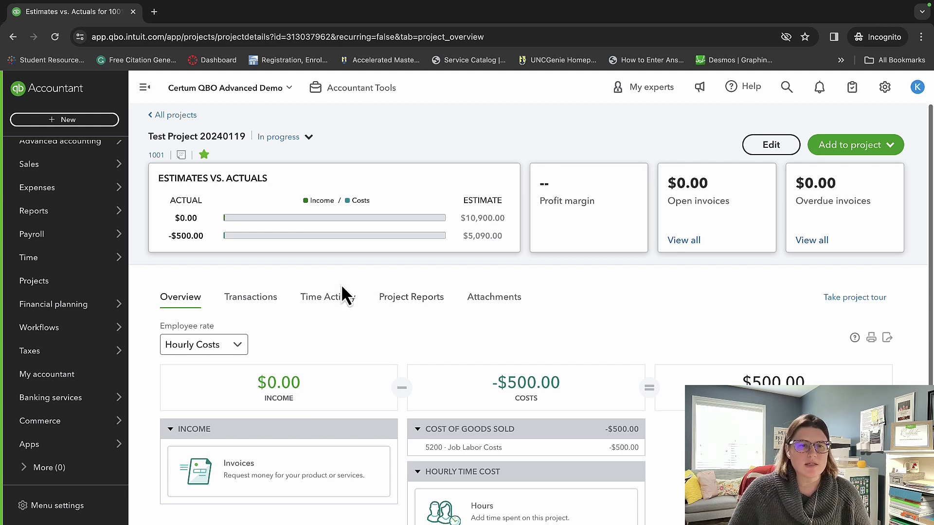
click(250, 299)
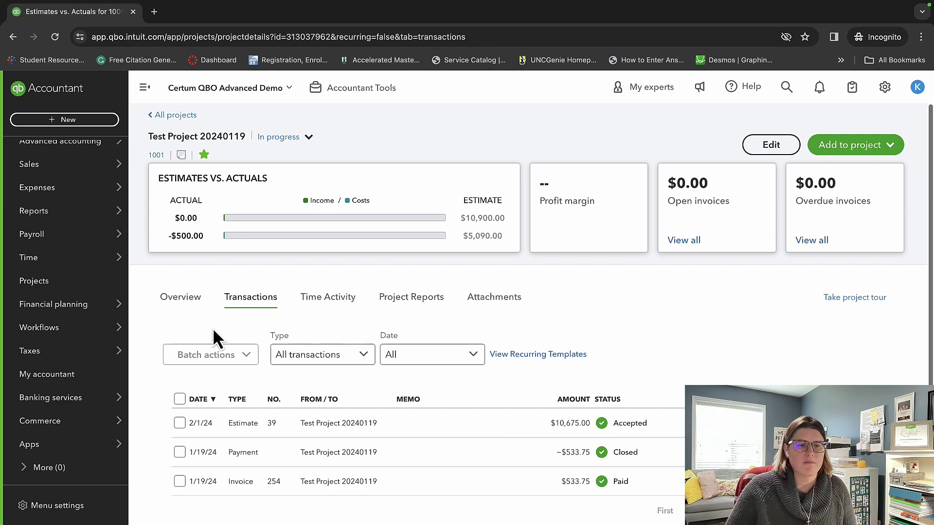
Step: On Estimate 39, replace the labor line's quantity of 100 with 50 and save
click(248, 429)
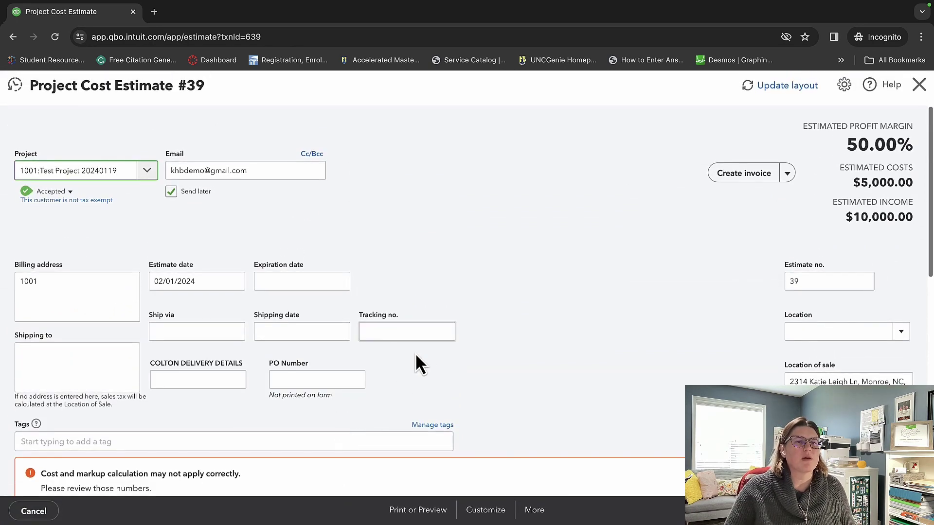
scroll(468, 343, down, 2)
scroll(510, 337, down, 2)
scroll(504, 336, down, 2)
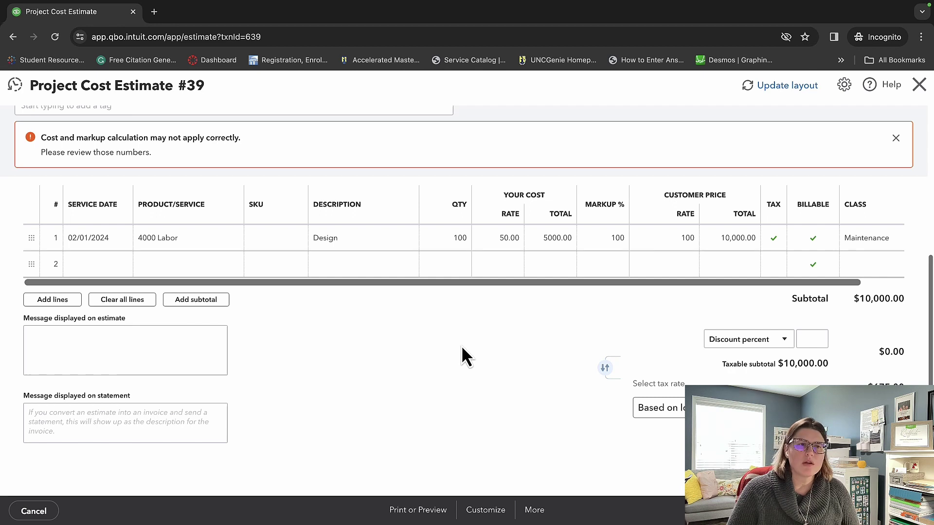
click(447, 248)
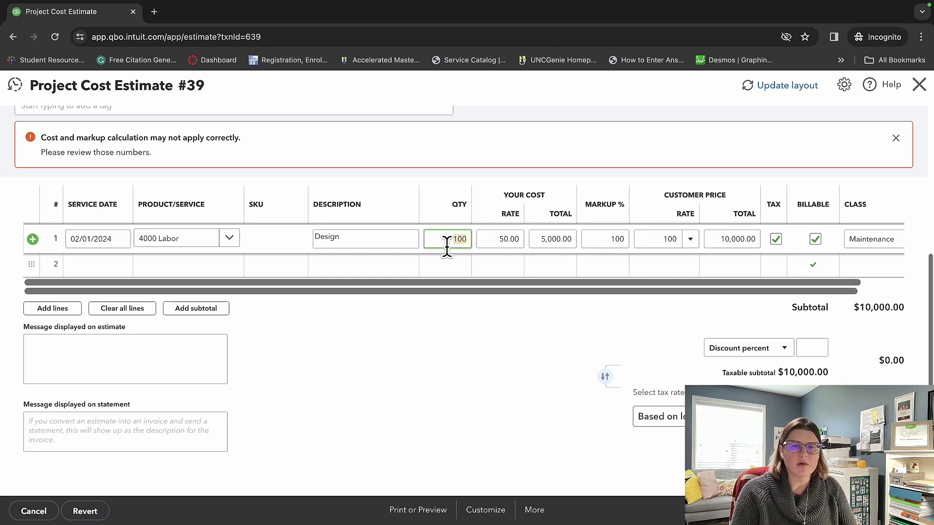
key(BackSpace)
text(50)
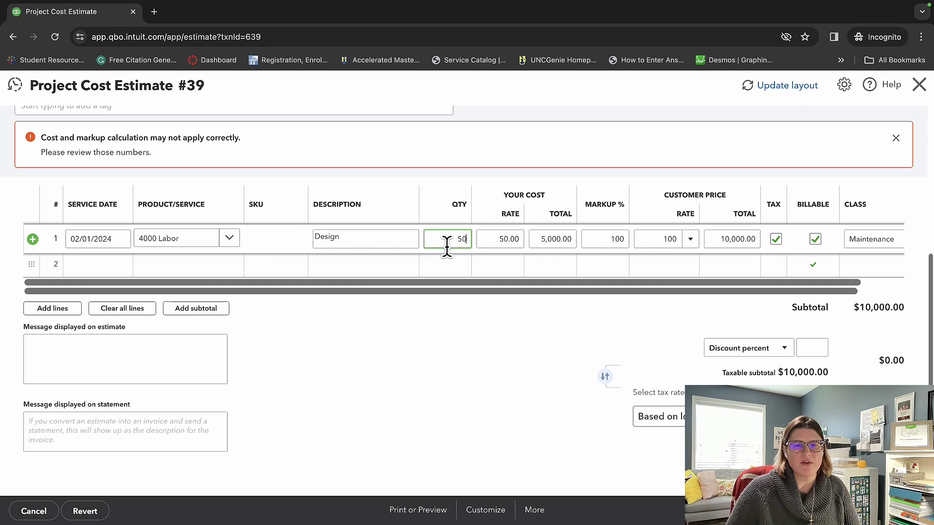
key(Tab)
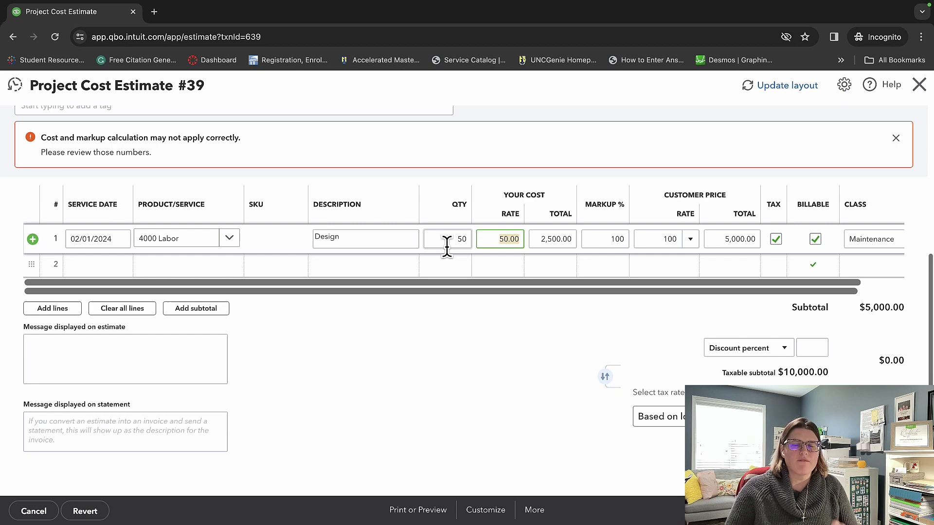
key(Escape)
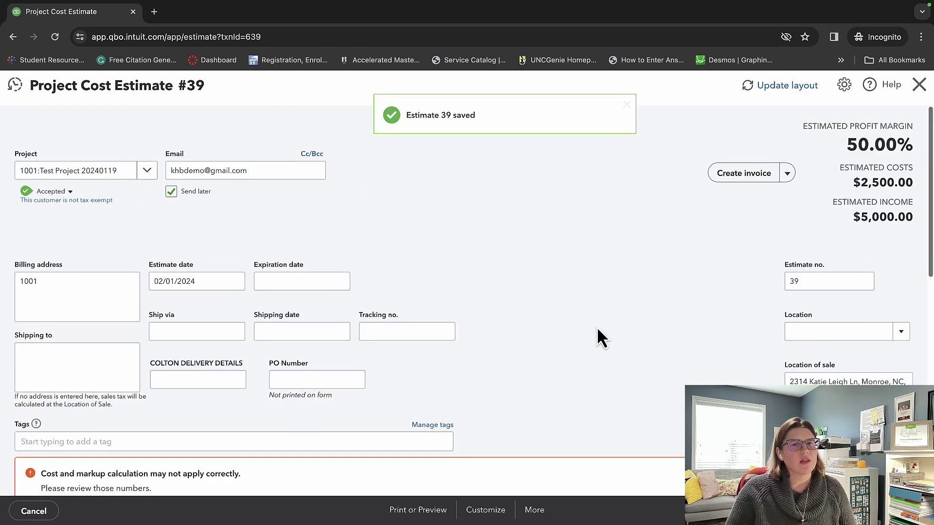
scroll(597, 376, down, 3)
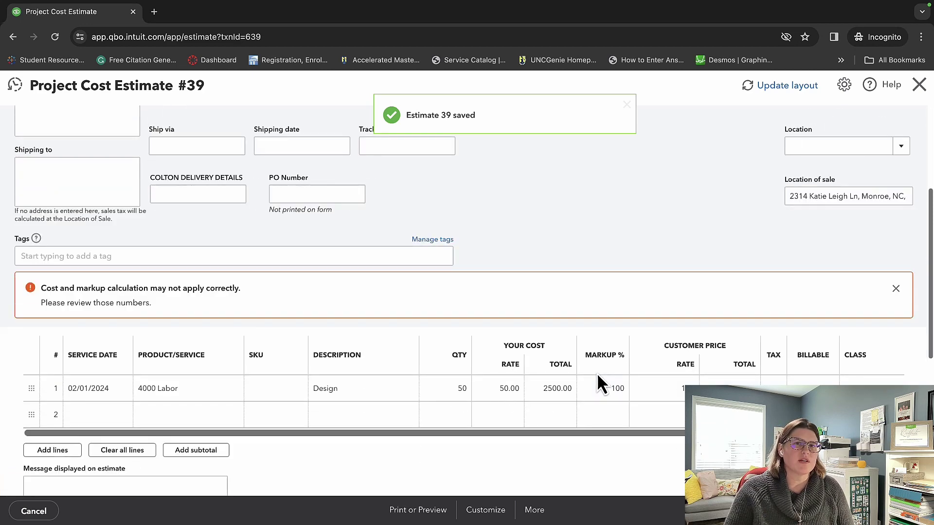
scroll(598, 376, down, 3)
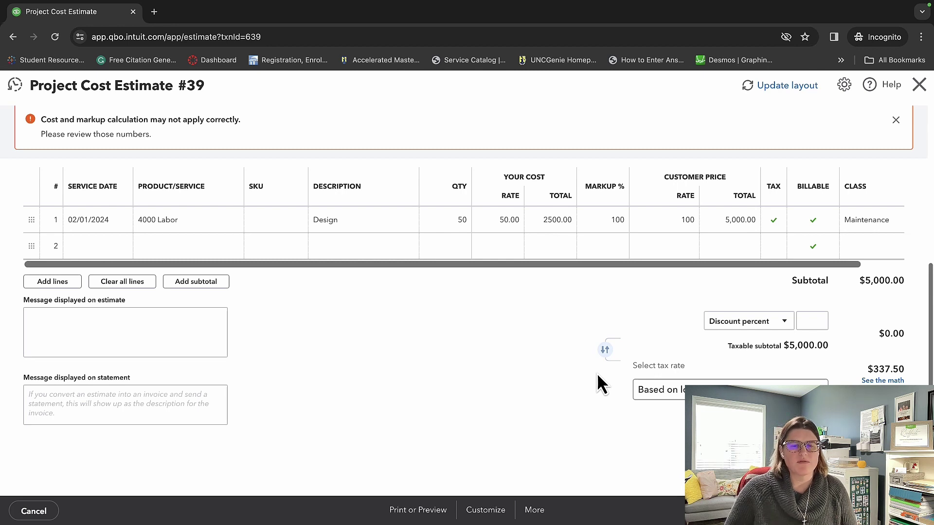
Step: Open Audit history from Estimate 39's More menu
click(535, 510)
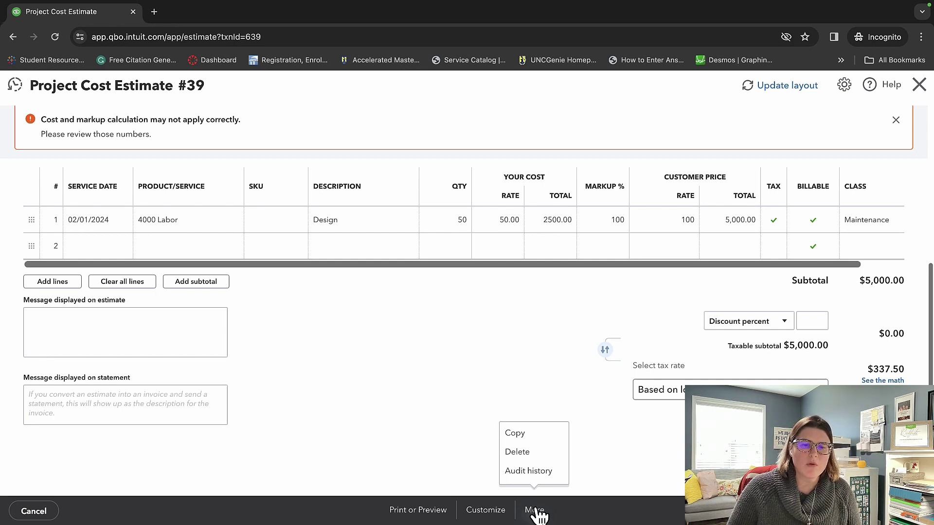
click(544, 473)
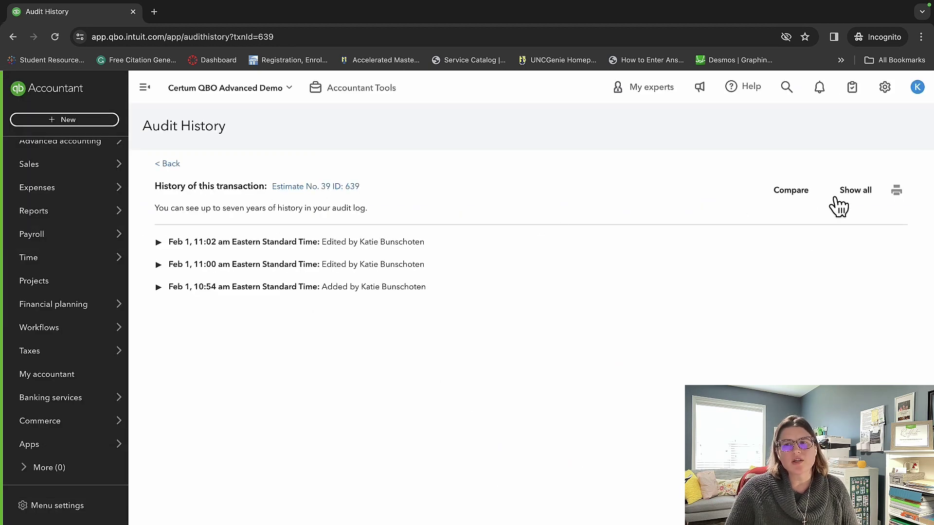
Step: Expand every Estimate 39 audit history entry with Show all
click(851, 196)
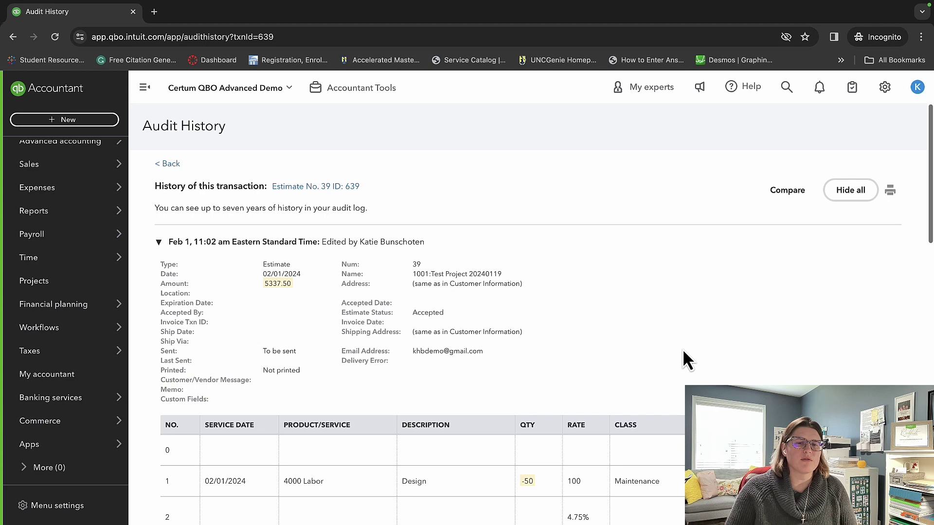
scroll(683, 349, down, 2)
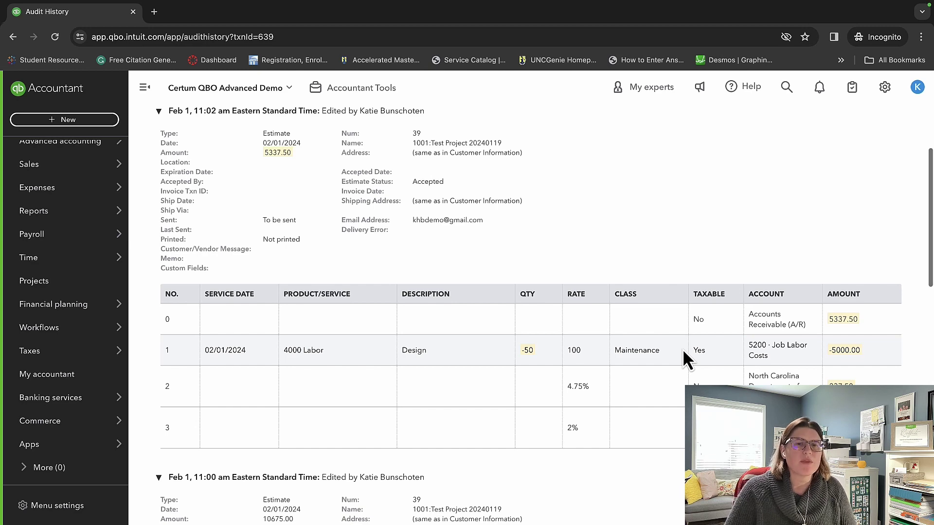
scroll(686, 346, up, 3)
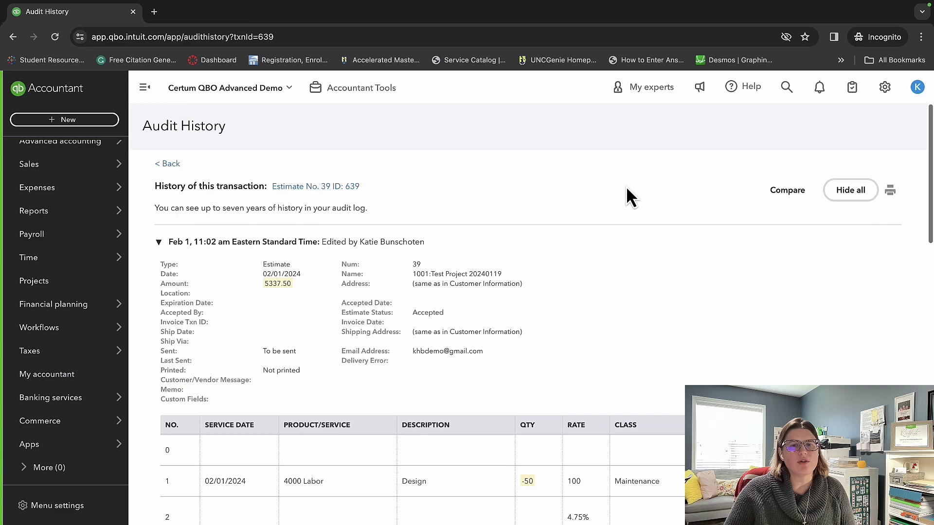
scroll(514, 190, down, 4)
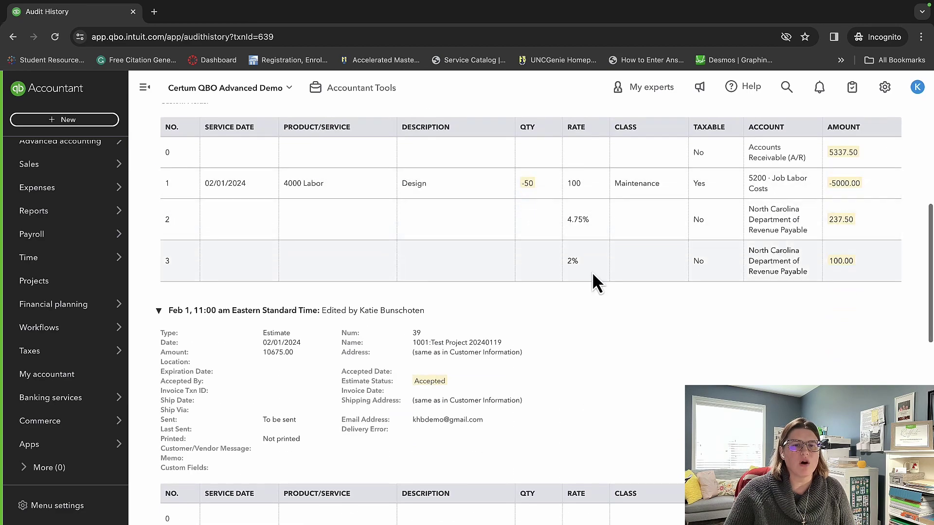
scroll(592, 281, down, 2)
scroll(592, 280, down, 3)
scroll(591, 281, down, 3)
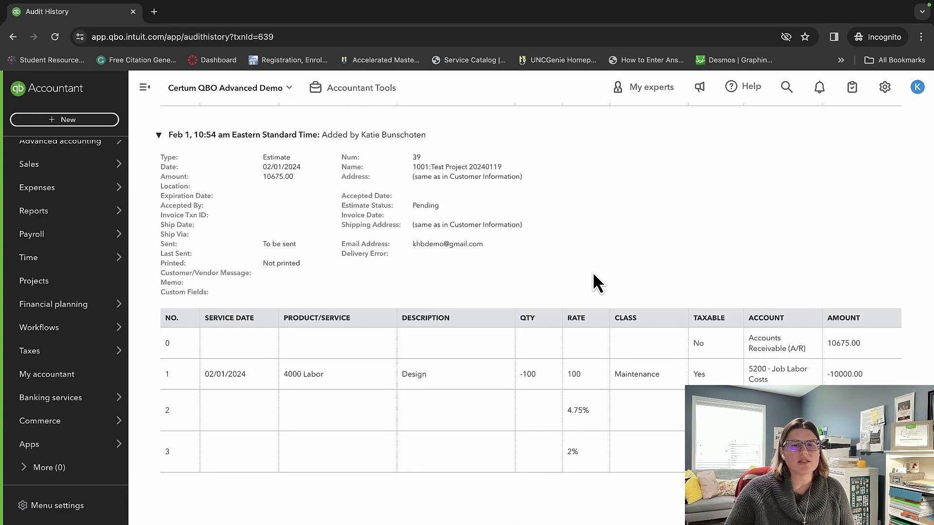
scroll(595, 277, up, 1)
scroll(595, 276, up, 1)
scroll(595, 275, up, 2)
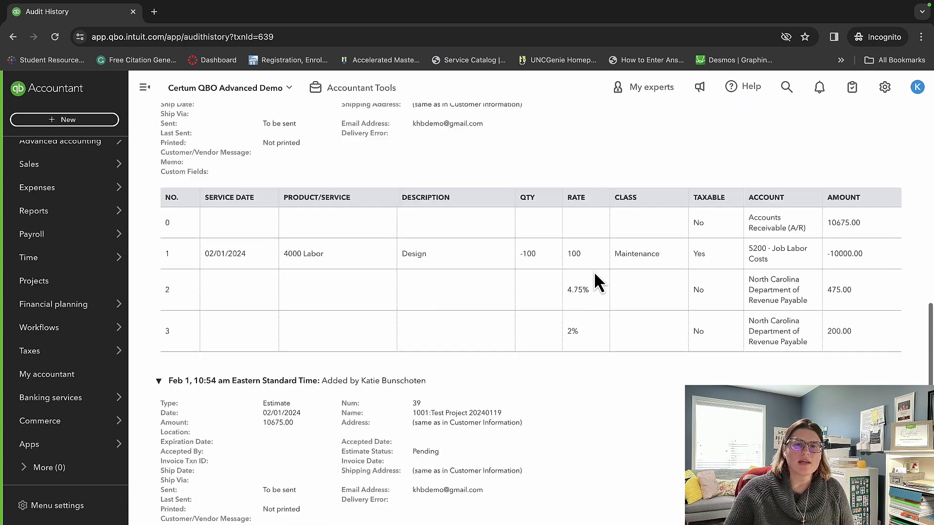
scroll(594, 272, up, 3)
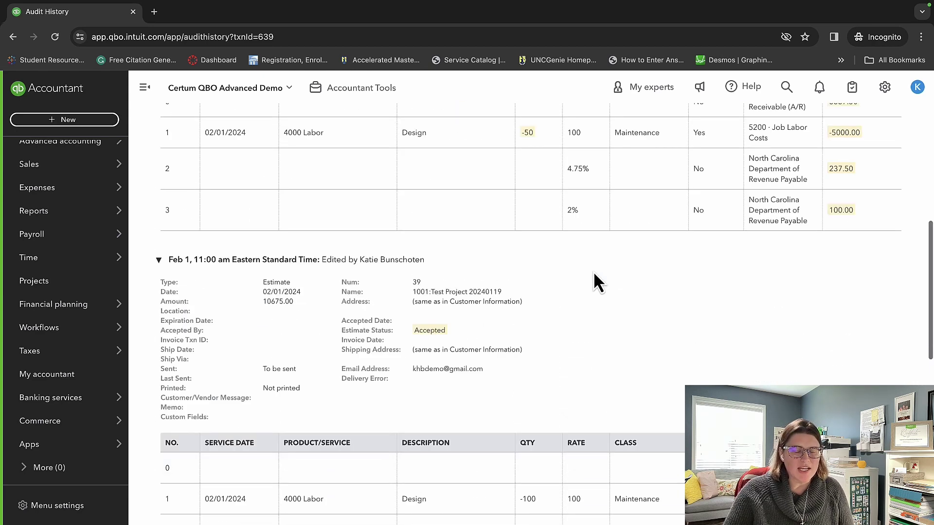
scroll(577, 330, up, 2)
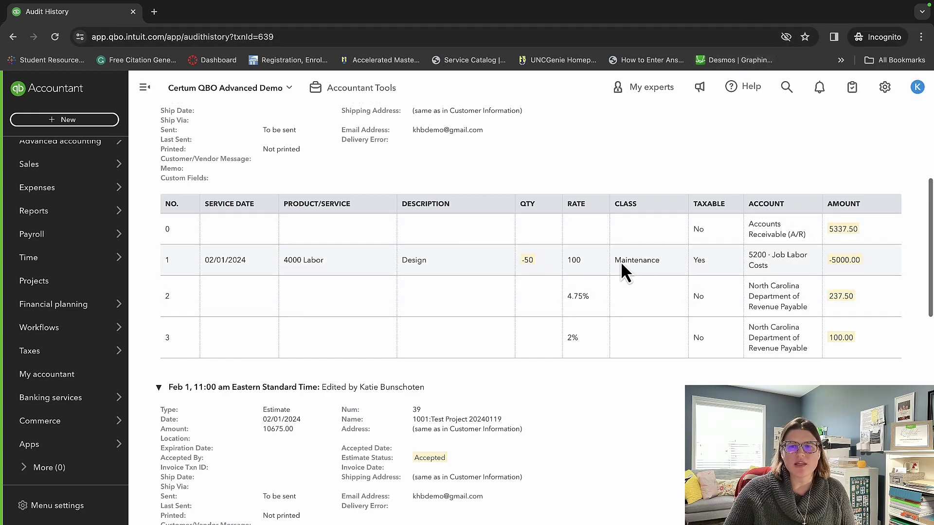
scroll(528, 314, up, 3)
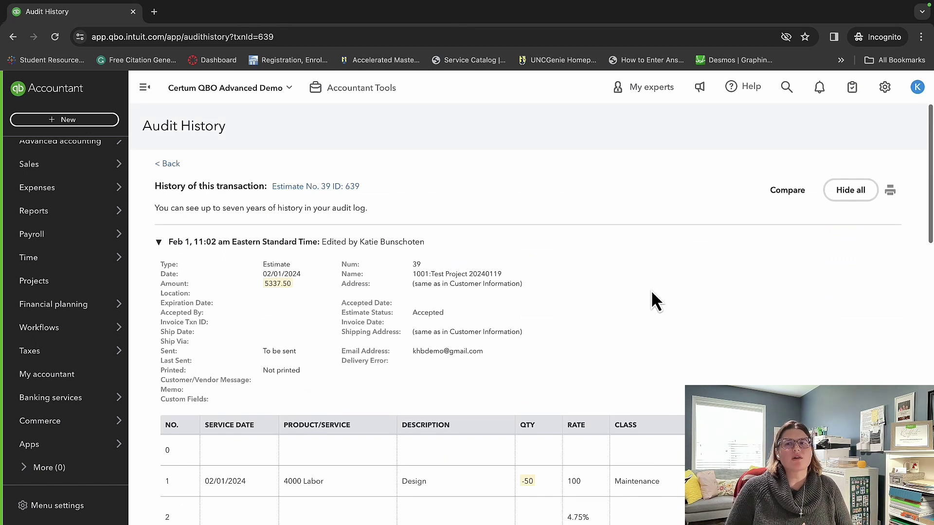
Step: Open Chrome's print preview of Estimate 39's audit history, then cancel without printing
click(891, 192)
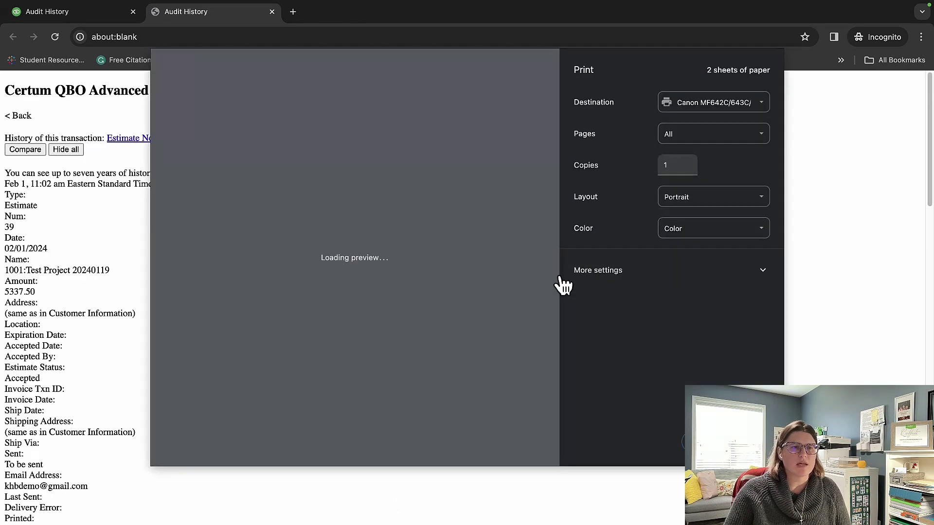
scroll(384, 237, down, 5)
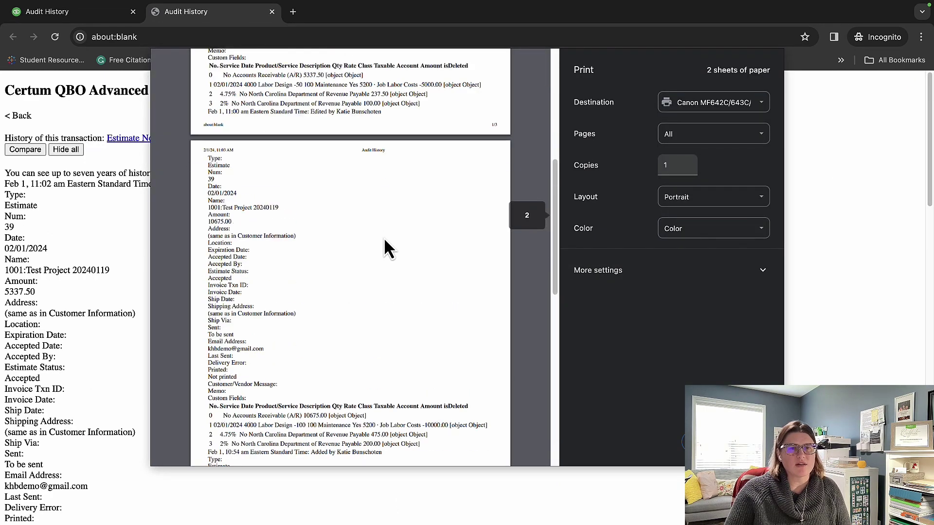
scroll(384, 237, down, 5)
scroll(384, 238, down, 5)
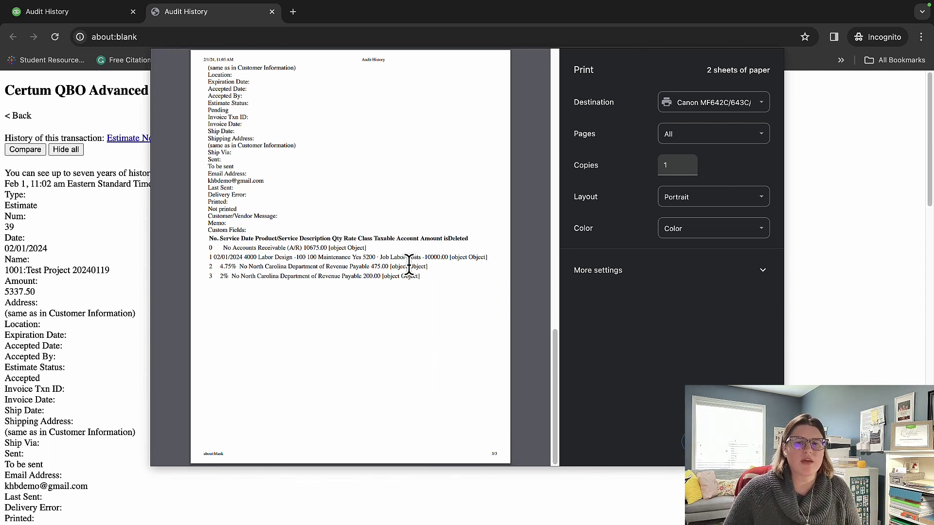
click(705, 447)
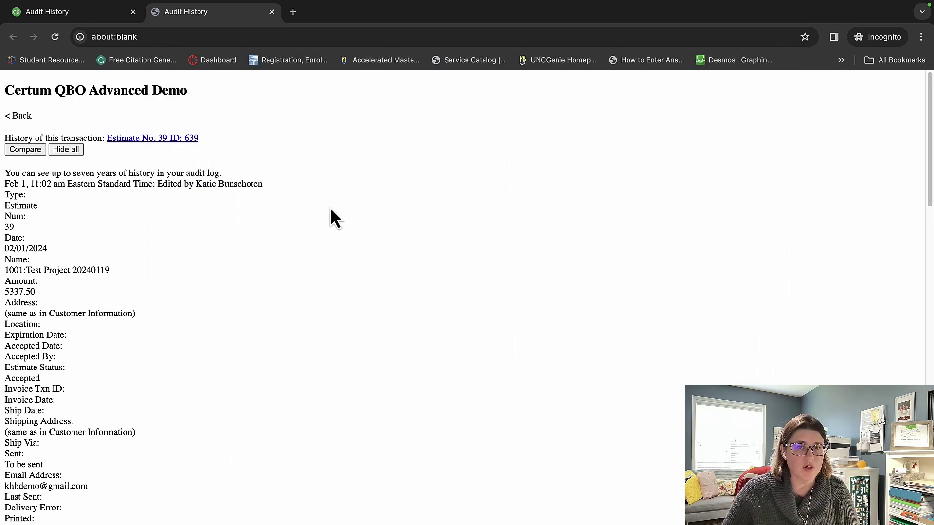
Step: Switch back to the first tab with Estimate 39's audit history in QuickBooks
click(78, 9)
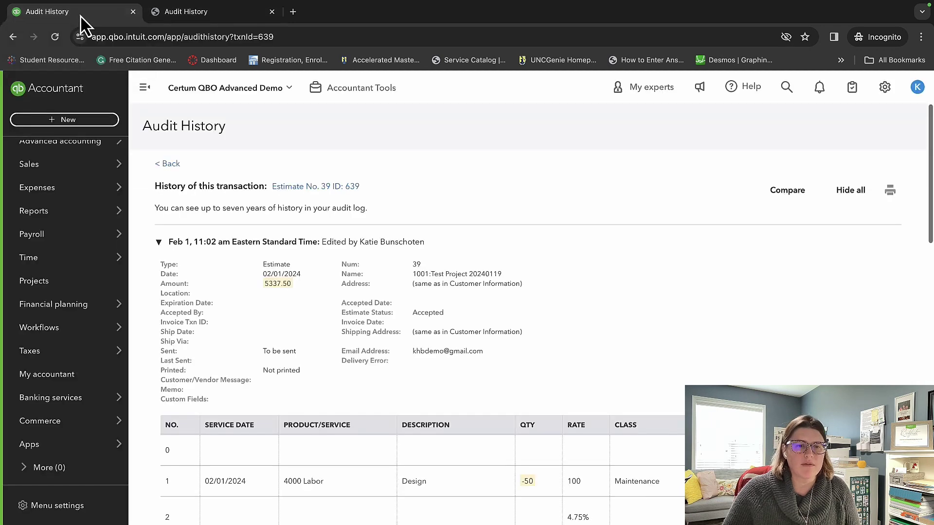